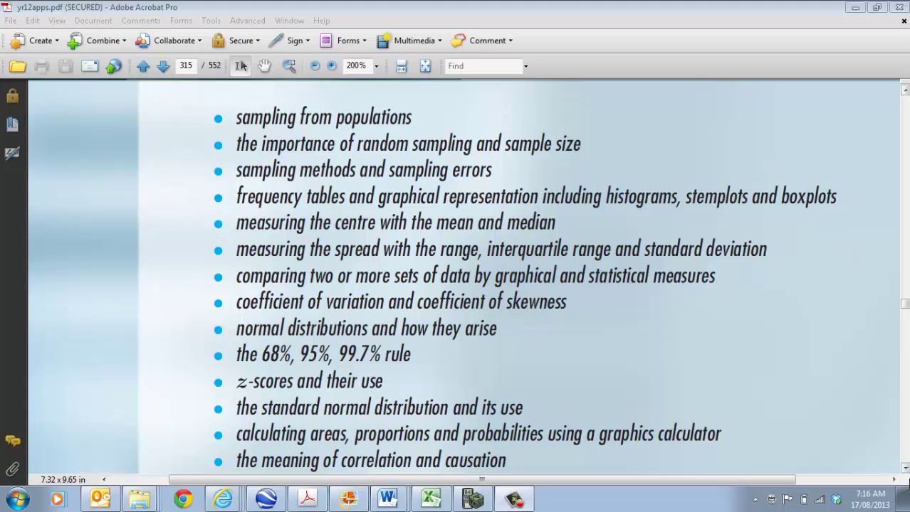
- Scroll yr12apps.pdf down to the Sampling from Populations heading on page 316
click(905, 469)
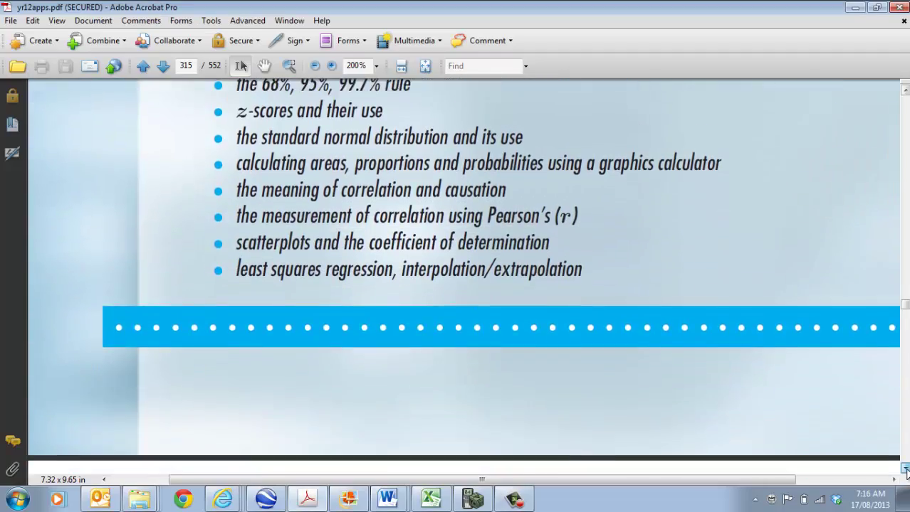
drag(905, 469, 904, 468)
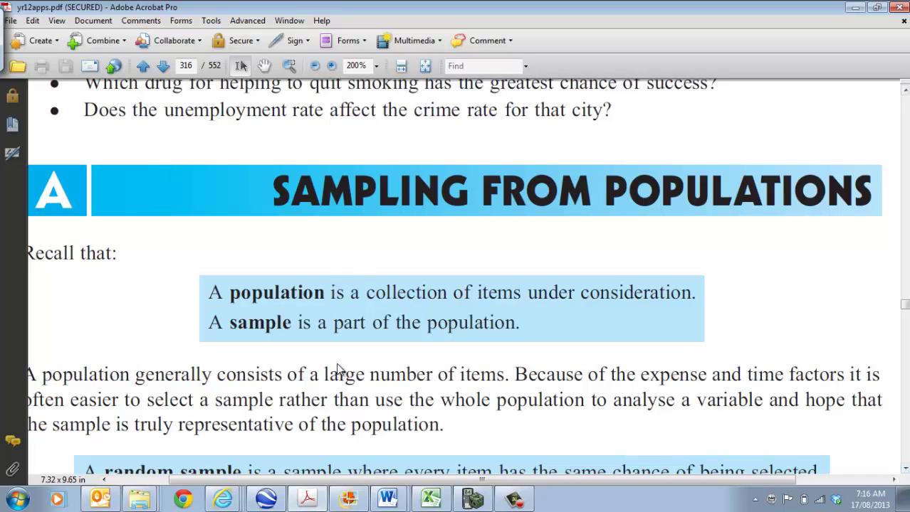
- Switch to Document62 and draw a large oval on the page
click(390, 500)
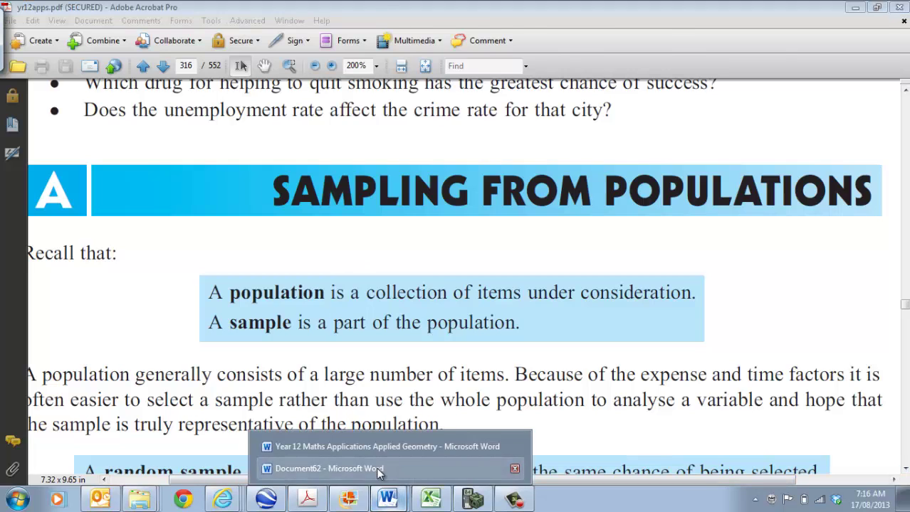
click(331, 471)
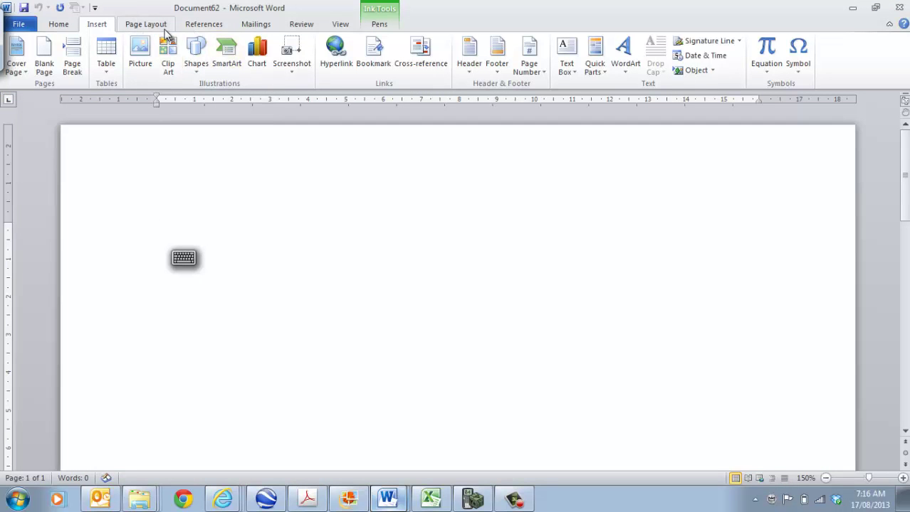
click(196, 57)
click(109, 100)
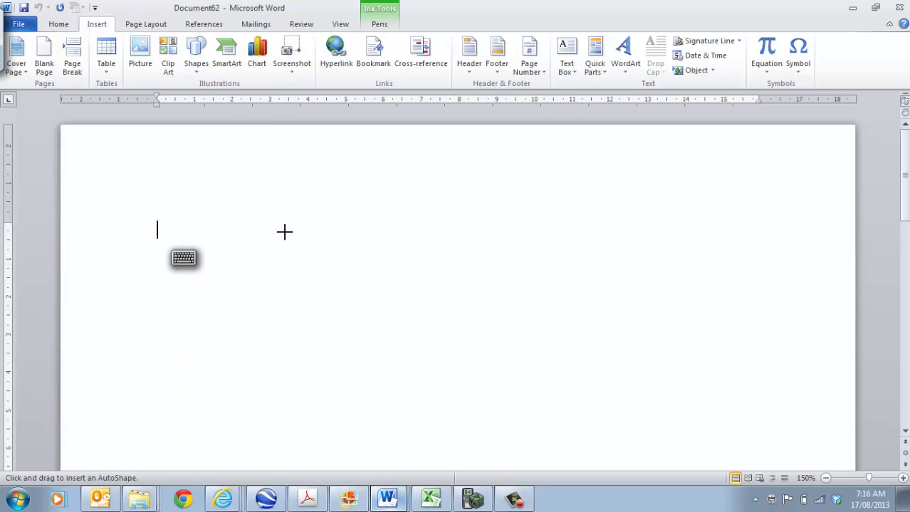
drag(217, 213, 453, 424)
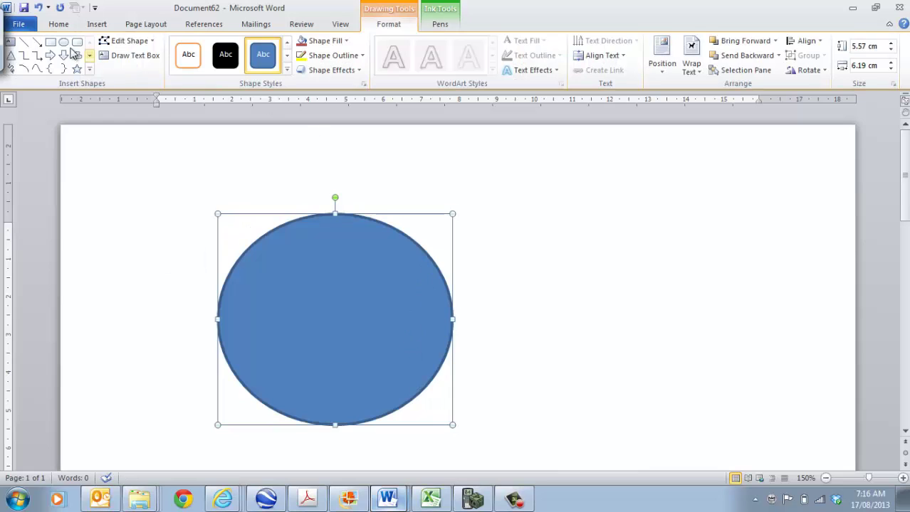
- Handwrite 720 in red ink at the top of the oval
click(301, 26)
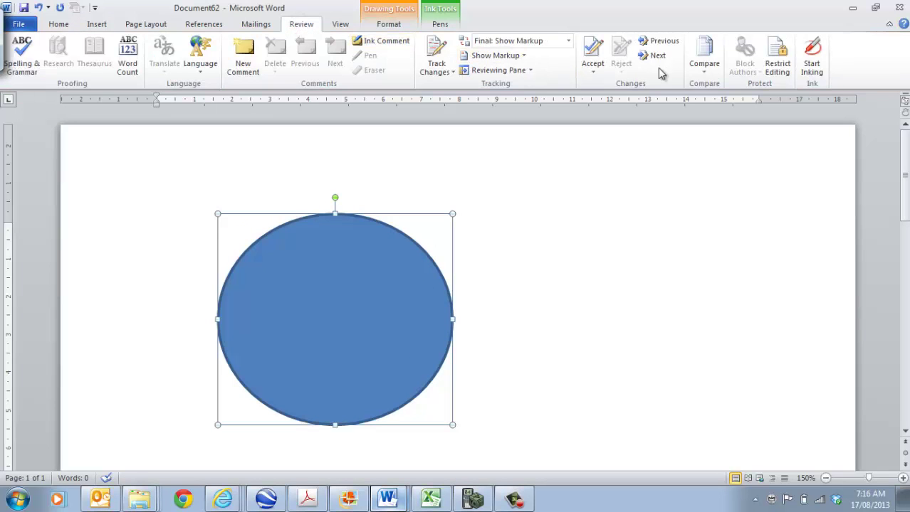
click(808, 70)
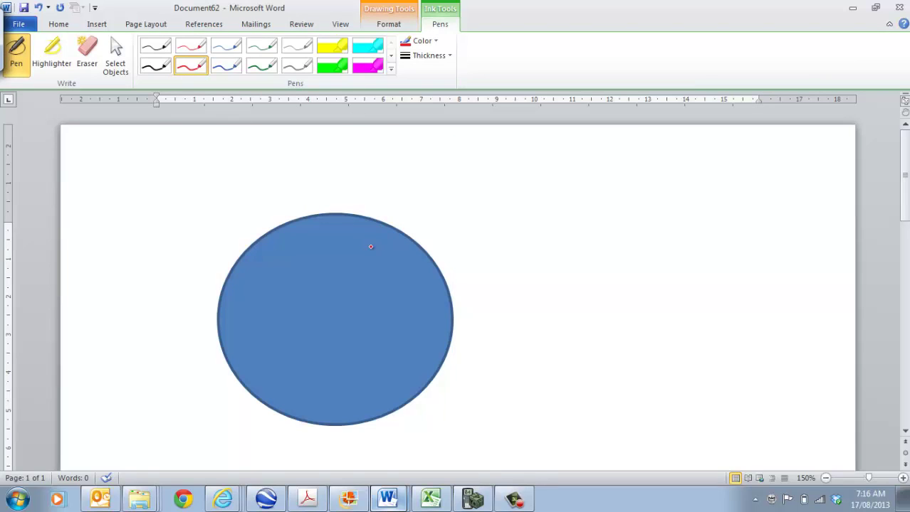
mouse_move(339, 229)
mouse_down()
mouse_move(343, 249)
mouse_move(367, 249)
mouse_move(376, 235)
mouse_up()
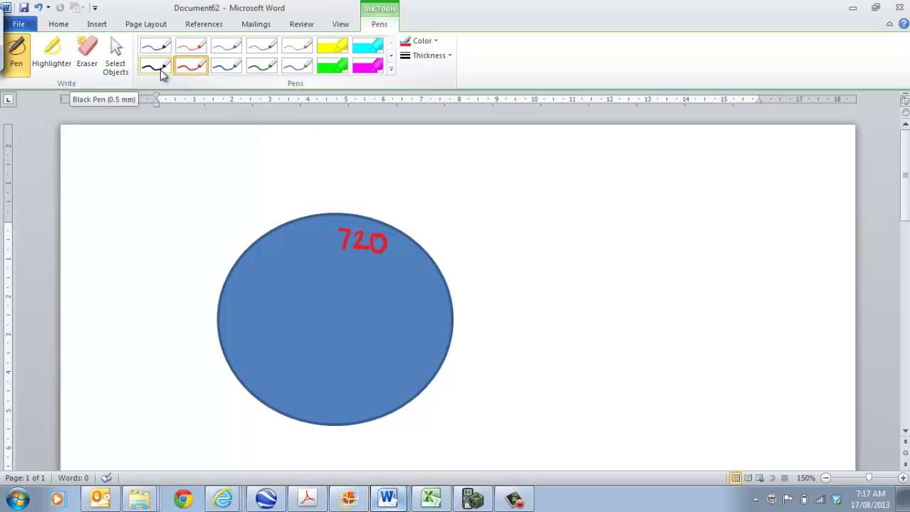
click(162, 27)
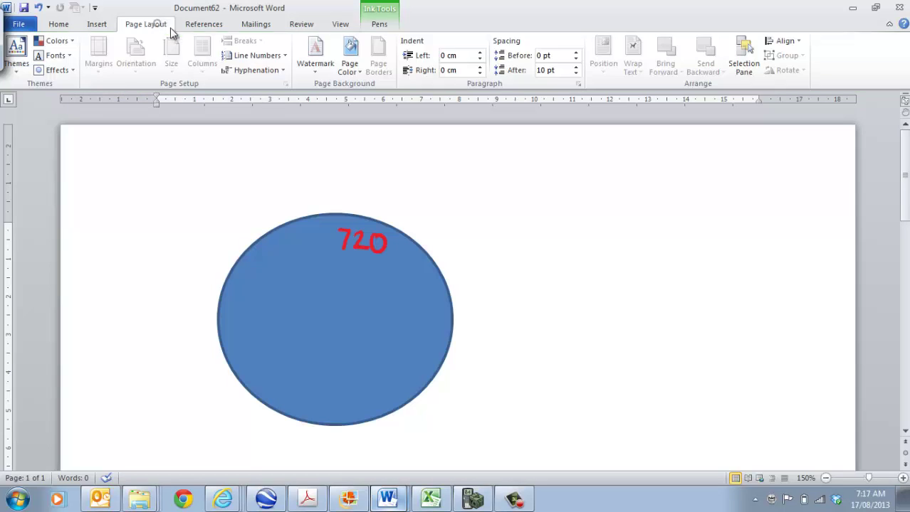
- Draw a small oval inside the big circle and give it a red outline
click(97, 24)
click(196, 57)
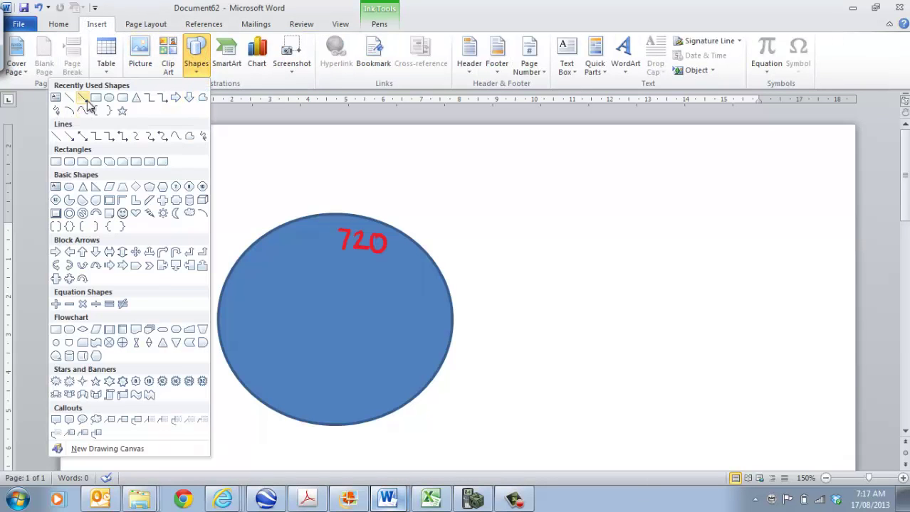
click(115, 99)
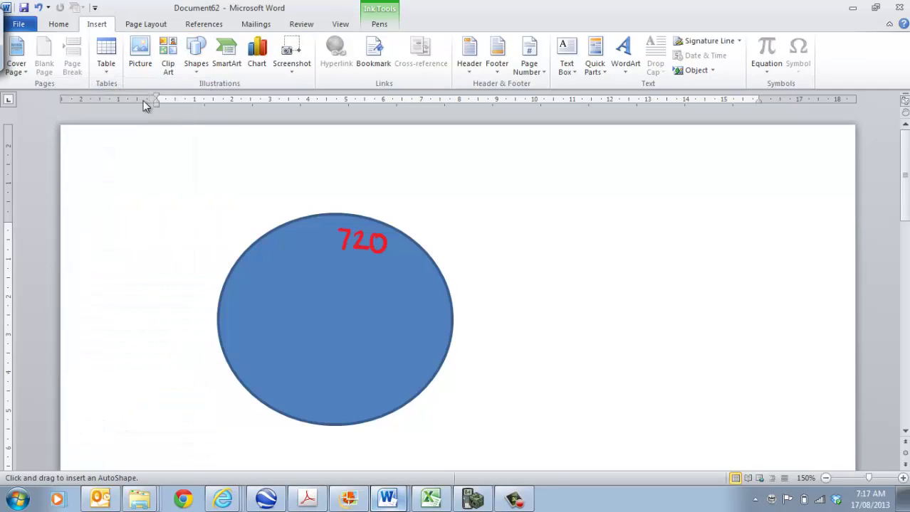
click(149, 27)
click(200, 25)
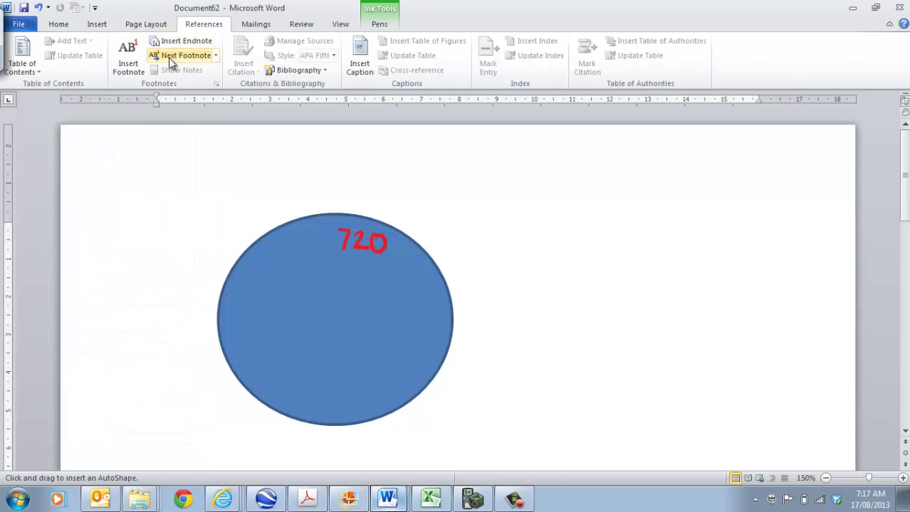
mouse_move(270, 315)
mouse_down()
mouse_move(319, 362)
mouse_move(342, 368)
mouse_up()
click(335, 57)
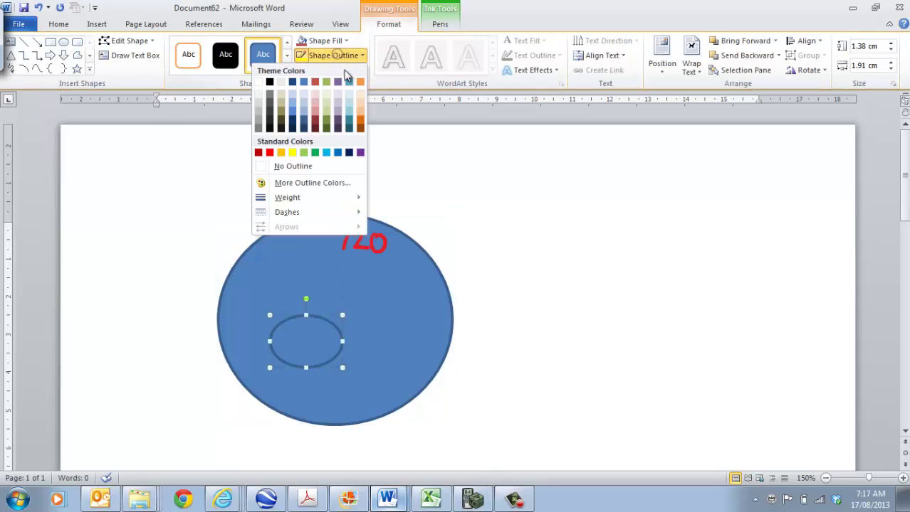
click(269, 152)
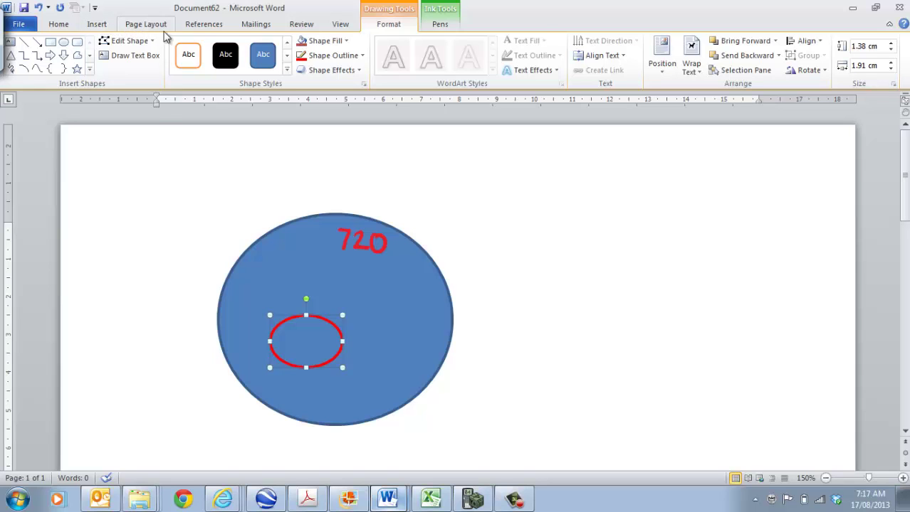
- Ink 30 inside the small oval, an S beside it, and P at the big circle's edge
click(302, 24)
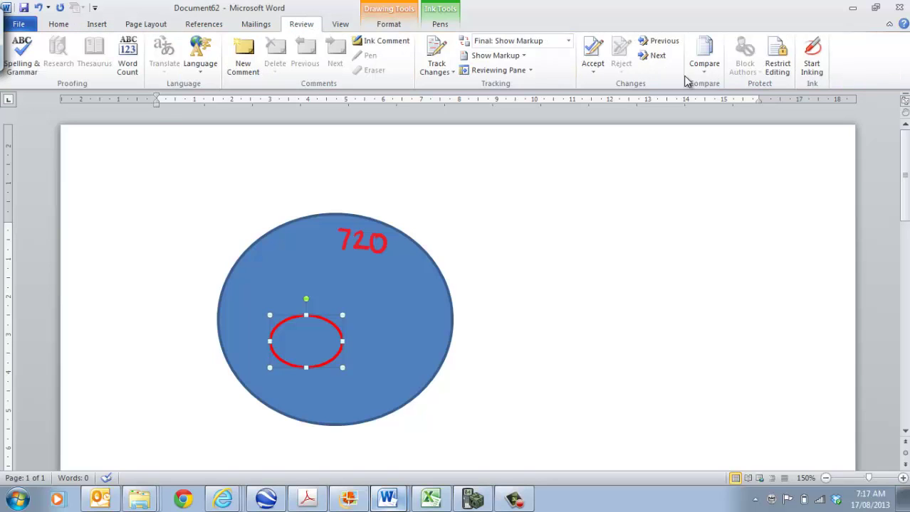
click(811, 51)
mouse_move(292, 331)
mouse_down()
mouse_move(299, 339)
mouse_move(292, 348)
mouse_move(307, 349)
mouse_move(311, 330)
mouse_move(269, 320)
mouse_up()
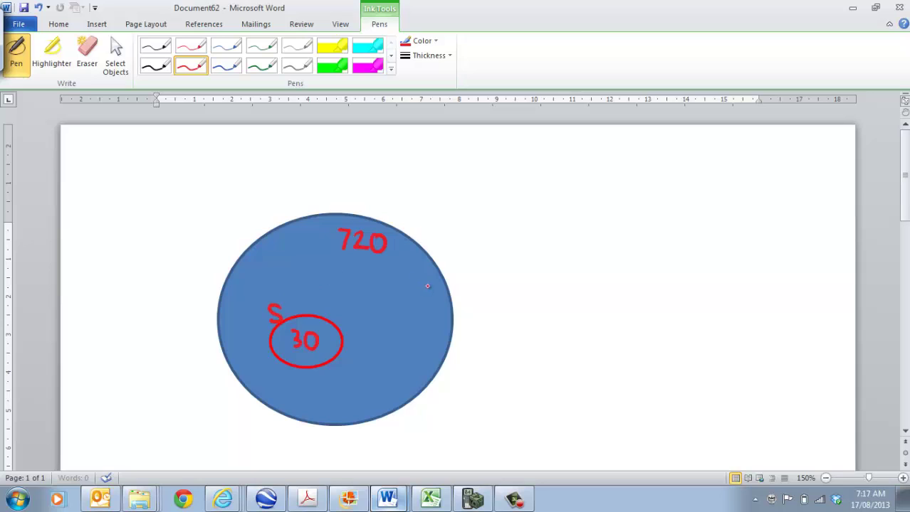
mouse_move(427, 278)
mouse_down()
mouse_move(428, 297)
mouse_move(435, 278)
mouse_up()
- Handwrite Discrete and, below it, Continuous in red ink right of the circle
scroll(582, 212, down, 3)
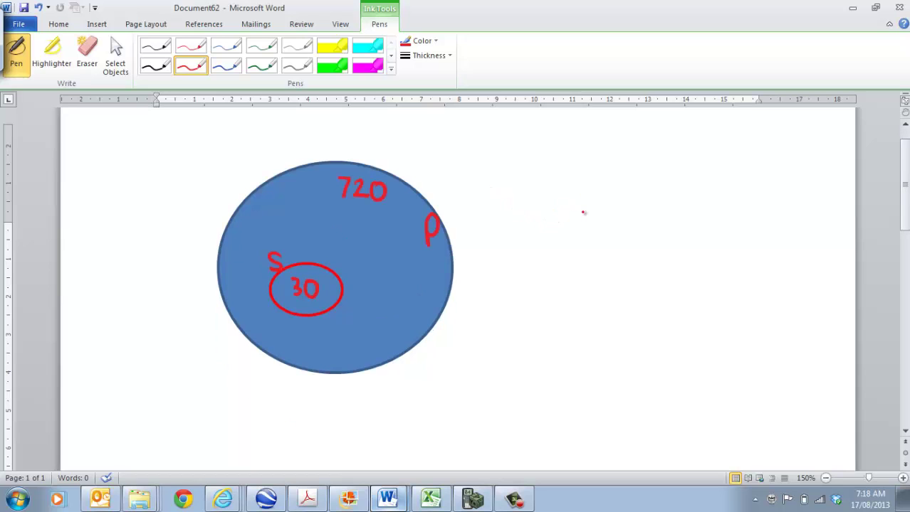
scroll(583, 212, up, 3)
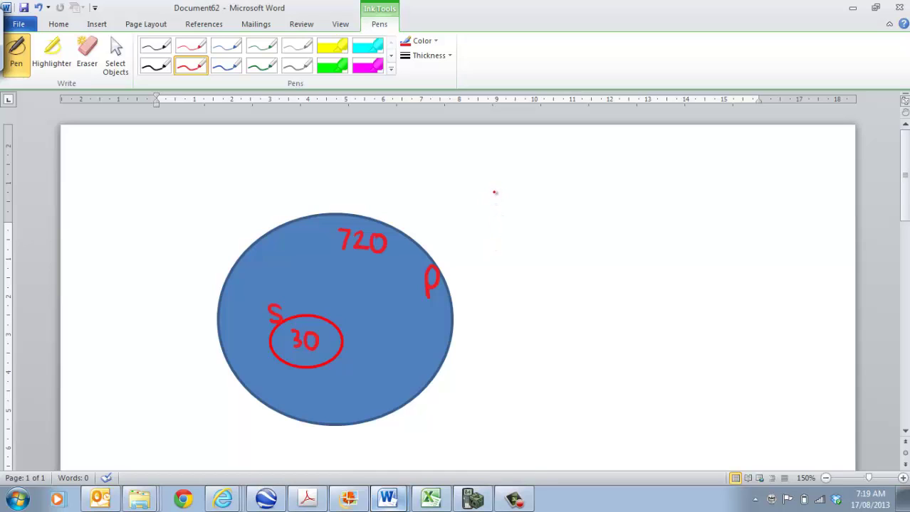
mouse_move(493, 190)
mouse_down()
mouse_move(494, 216)
mouse_move(545, 217)
mouse_move(561, 202)
mouse_move(572, 216)
mouse_up()
mouse_move(578, 187)
mouse_down()
mouse_move(577, 211)
mouse_move(590, 195)
mouse_up()
drag(586, 208, 599, 213)
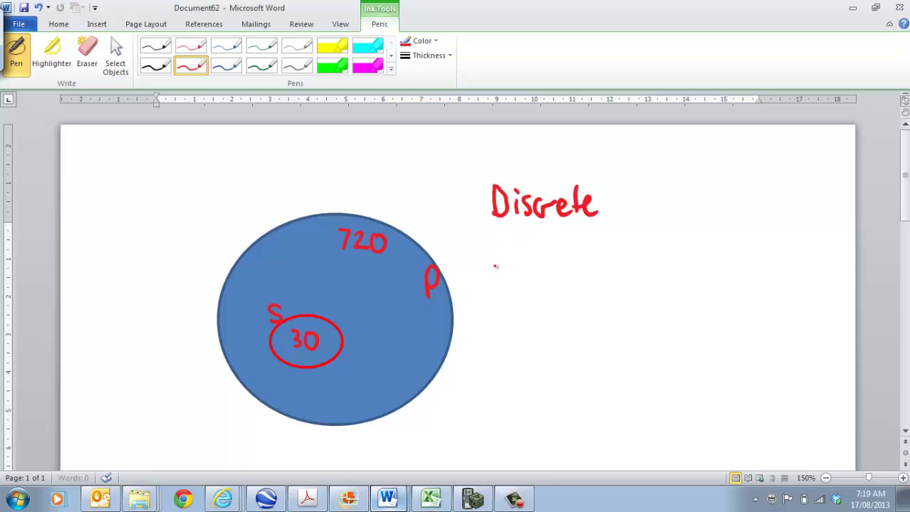
mouse_move(501, 259)
mouse_down()
mouse_move(503, 286)
mouse_move(514, 273)
mouse_move(539, 279)
mouse_move(550, 263)
mouse_up()
mouse_move(551, 267)
mouse_down()
mouse_move(602, 262)
mouse_move(612, 282)
mouse_up()
drag(622, 259, 613, 282)
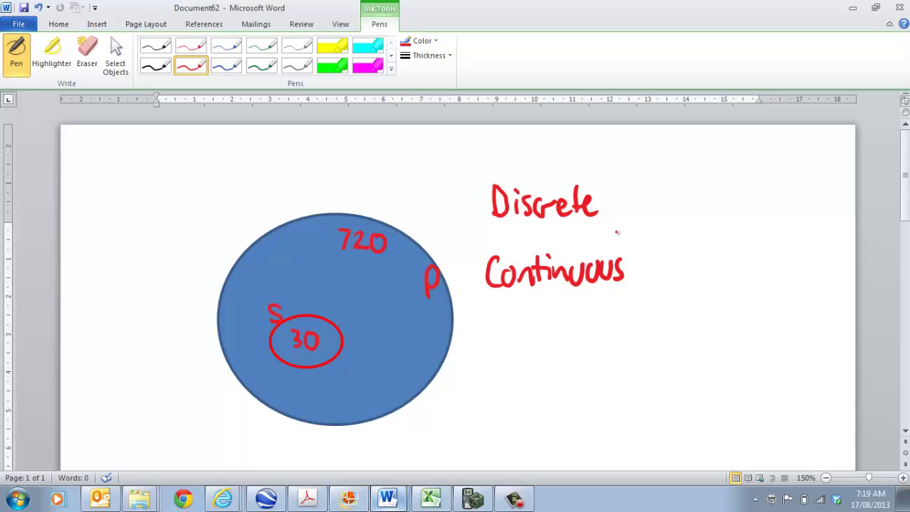
- Add – “whole” after the inked word Discrete
drag(617, 201, 655, 189)
mouse_move(662, 179)
mouse_down()
mouse_move(675, 211)
mouse_move(695, 200)
mouse_move(700, 182)
mouse_move(713, 195)
mouse_move(725, 178)
mouse_move(736, 190)
mouse_move(764, 184)
mouse_up()
drag(771, 173, 770, 186)
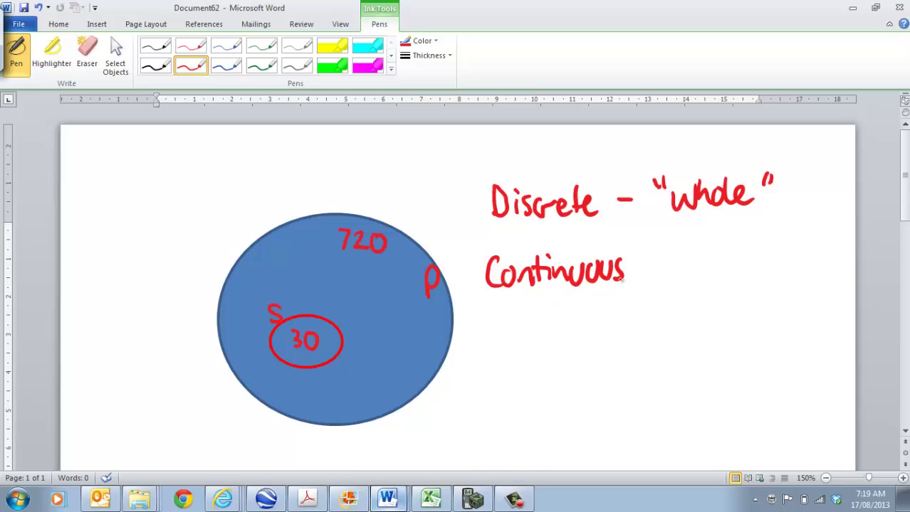
- Ink a dash and “Decimals” in quotes after the word Continuous
drag(639, 266, 679, 259)
mouse_move(692, 255)
mouse_down()
mouse_move(694, 276)
mouse_move(704, 265)
mouse_move(701, 283)
mouse_move(732, 286)
mouse_up()
click(742, 263)
mouse_move(739, 267)
mouse_down()
mouse_move(739, 286)
mouse_move(777, 284)
mouse_up()
mouse_move(780, 245)
mouse_down()
mouse_move(789, 280)
mouse_move(802, 254)
mouse_up()
drag(811, 244, 809, 260)
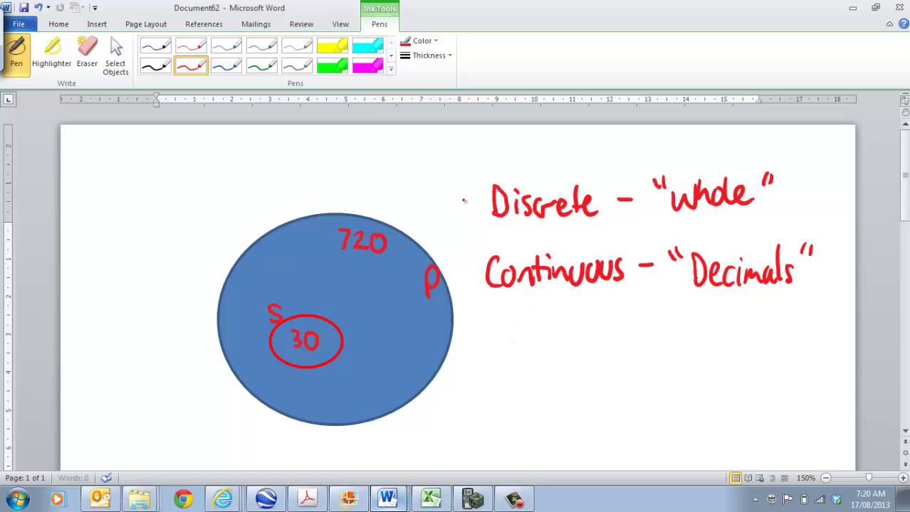
- Scrub yellow highlighter over the inked Discrete and green highlighter over Continuous
click(332, 46)
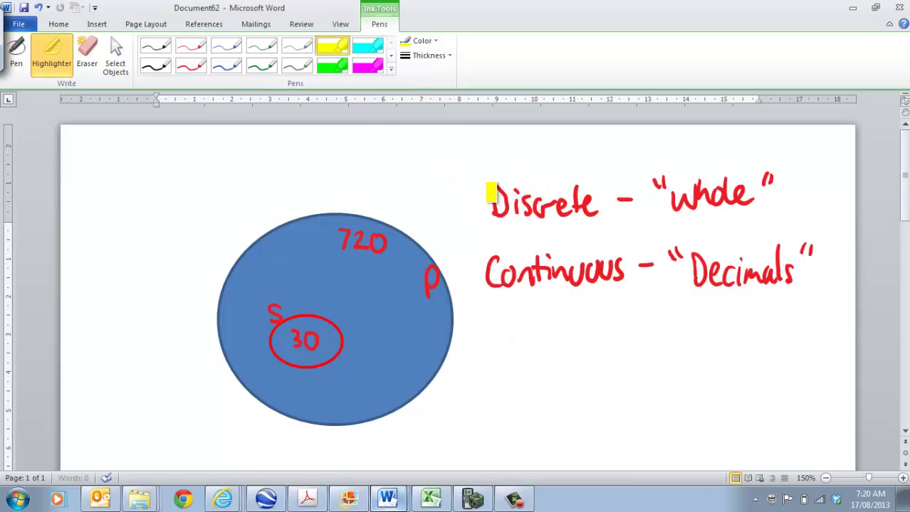
mouse_move(491, 193)
mouse_down()
mouse_move(594, 203)
mouse_move(497, 203)
mouse_move(496, 214)
mouse_move(548, 217)
mouse_up()
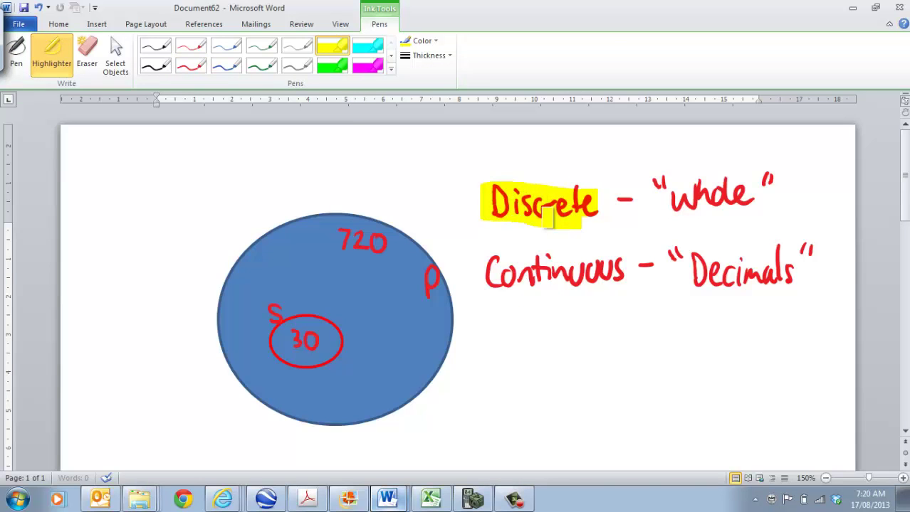
click(332, 66)
mouse_move(505, 265)
mouse_down()
mouse_move(496, 263)
mouse_move(631, 268)
mouse_move(486, 274)
mouse_up()
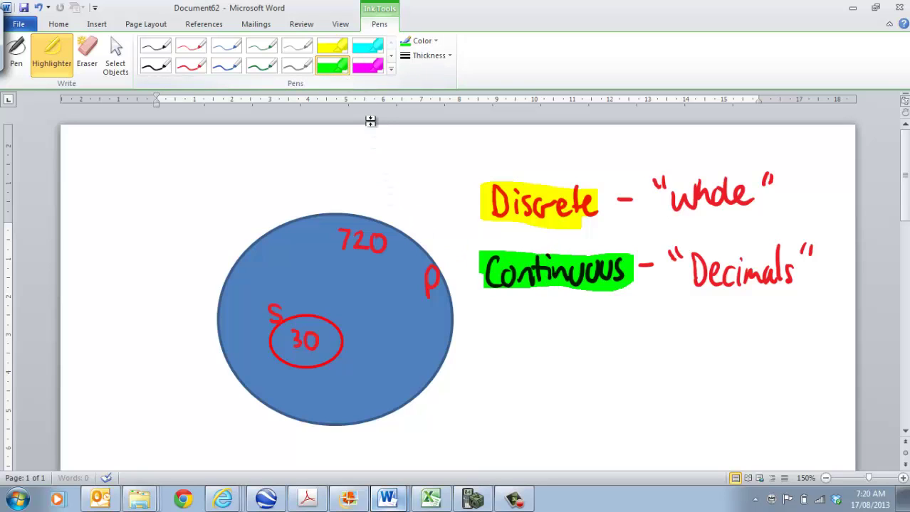
scroll(430, 170, down, 4)
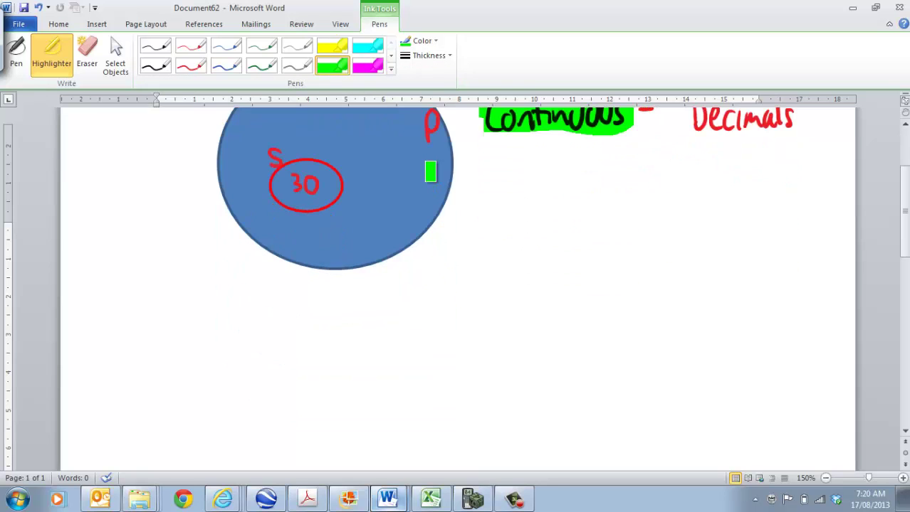
- In black ink, draw a circle labelled P below the first diagram, with an inner 500 circle
click(15, 50)
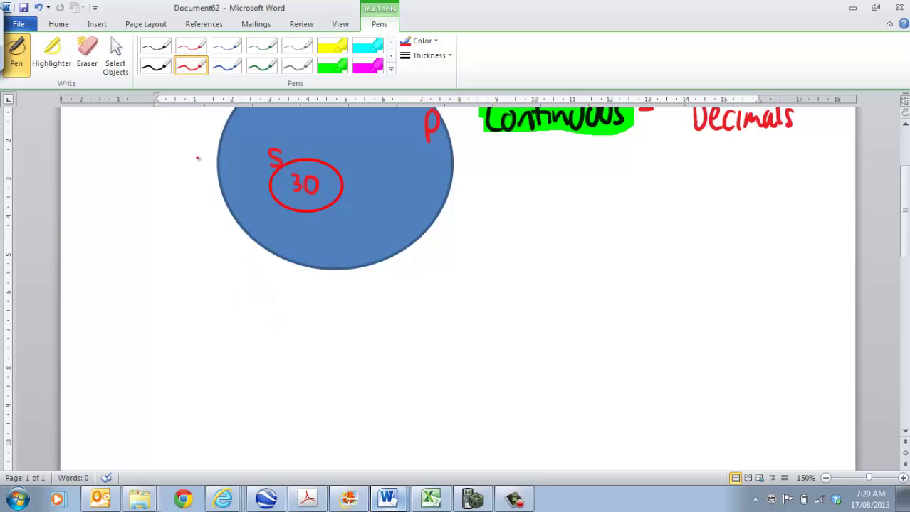
click(160, 71)
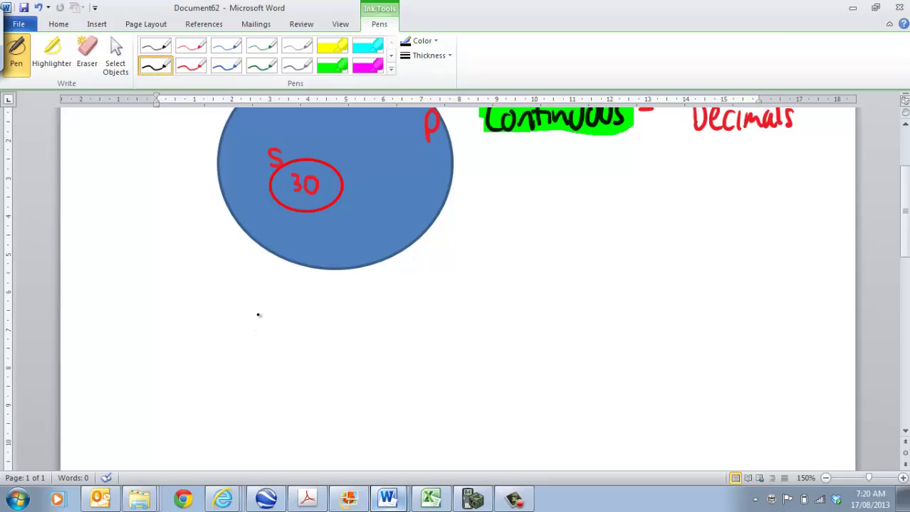
mouse_move(258, 315)
mouse_down()
mouse_move(220, 301)
mouse_move(162, 326)
mouse_move(148, 380)
mouse_move(176, 426)
mouse_move(229, 439)
mouse_move(282, 424)
mouse_move(295, 403)
mouse_move(288, 353)
mouse_move(260, 314)
mouse_move(249, 309)
mouse_move(244, 332)
mouse_up()
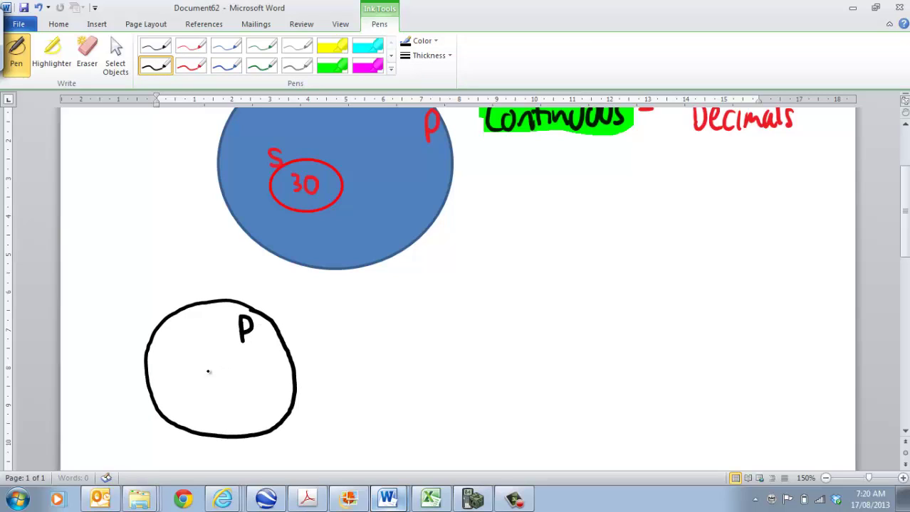
mouse_move(213, 368)
mouse_down()
mouse_move(178, 388)
mouse_move(193, 407)
mouse_move(224, 401)
mouse_move(225, 372)
mouse_move(190, 389)
mouse_move(215, 374)
mouse_up()
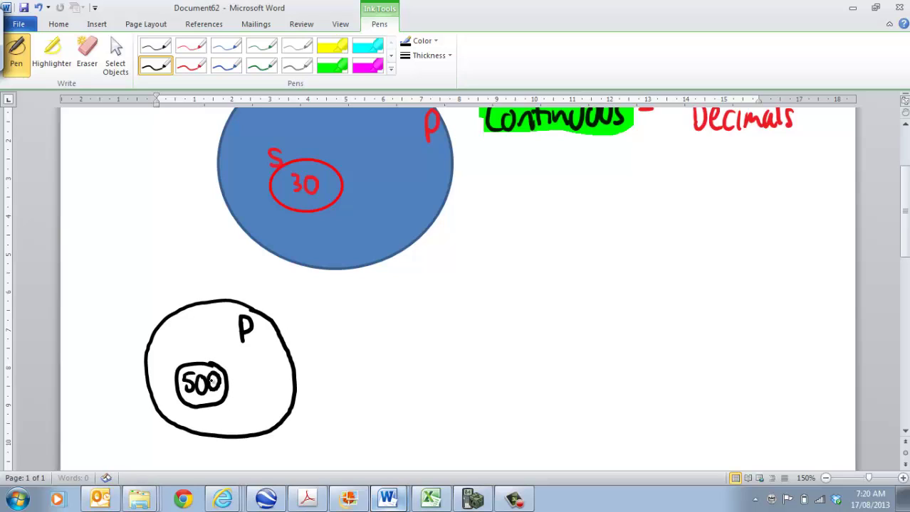
- With a thin blue pen, draw a circle labelled 100 holding a small circle with 30
click(225, 66)
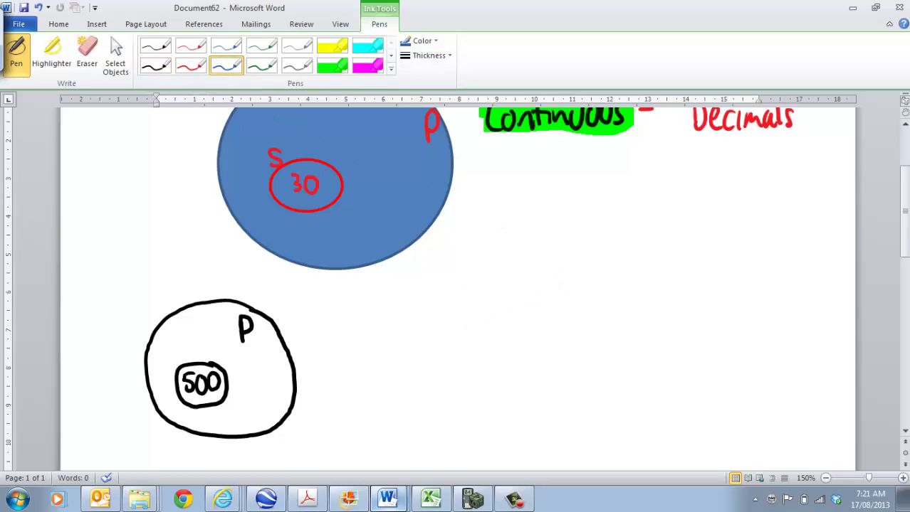
mouse_move(489, 305)
mouse_down()
mouse_move(459, 304)
mouse_move(414, 336)
mouse_move(416, 396)
mouse_move(450, 423)
mouse_move(489, 424)
mouse_move(527, 402)
mouse_move(535, 356)
mouse_move(521, 322)
mouse_move(486, 304)
mouse_up()
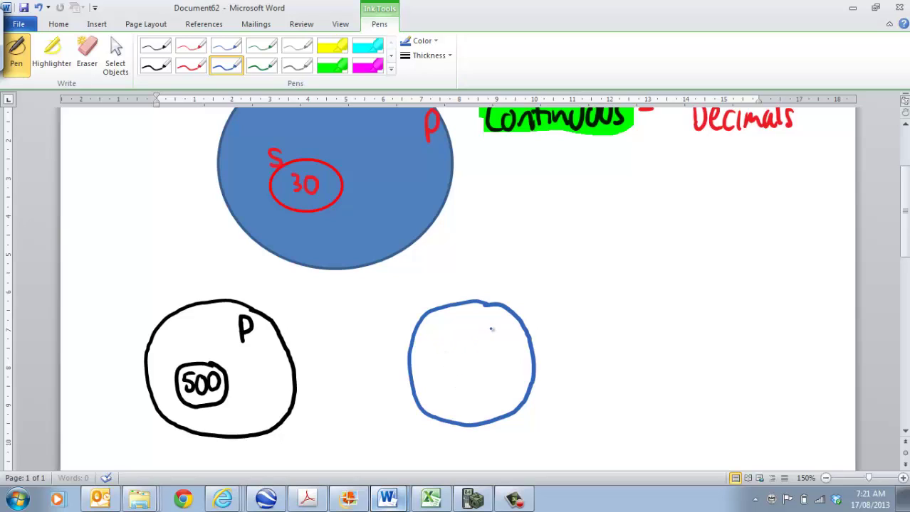
mouse_move(487, 322)
mouse_down()
mouse_move(486, 343)
mouse_move(496, 325)
mouse_move(510, 325)
mouse_up()
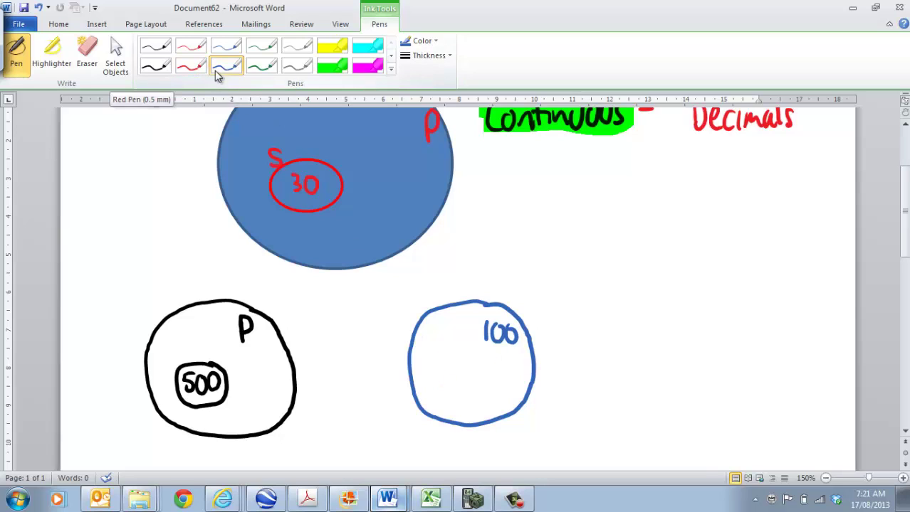
mouse_move(473, 373)
mouse_down()
mouse_move(450, 384)
mouse_move(457, 404)
mouse_move(476, 407)
mouse_move(486, 392)
mouse_move(481, 376)
mouse_move(469, 374)
mouse_move(461, 398)
mouse_up()
mouse_move(474, 382)
mouse_down()
mouse_move(468, 396)
mouse_move(474, 381)
mouse_up()
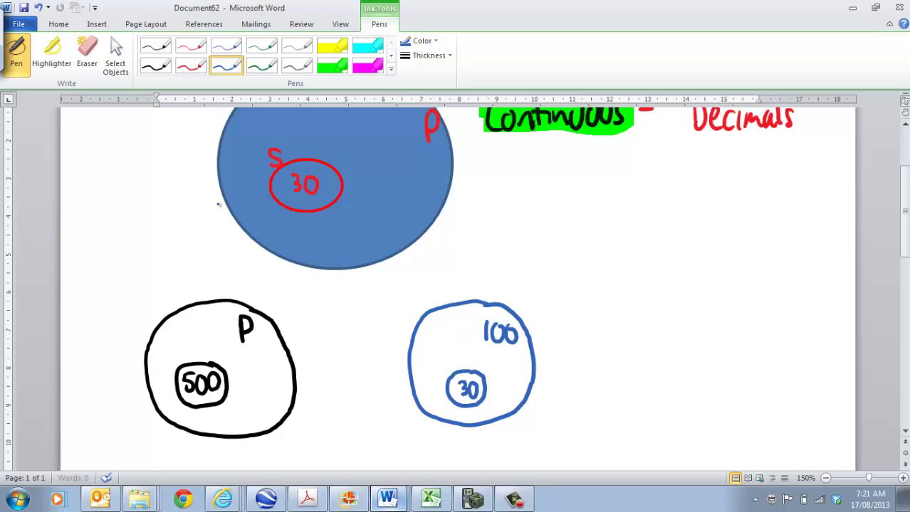
- Fill the 500 and 30 inner circles with yellow highlighter, then reselect the black pen
click(332, 46)
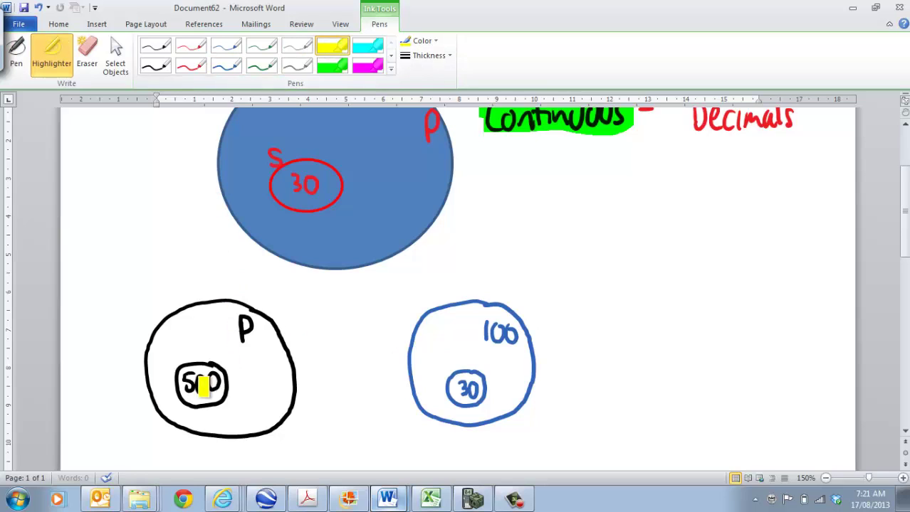
mouse_move(205, 386)
mouse_down()
mouse_move(190, 379)
mouse_move(218, 378)
mouse_move(214, 398)
mouse_move(202, 388)
mouse_up()
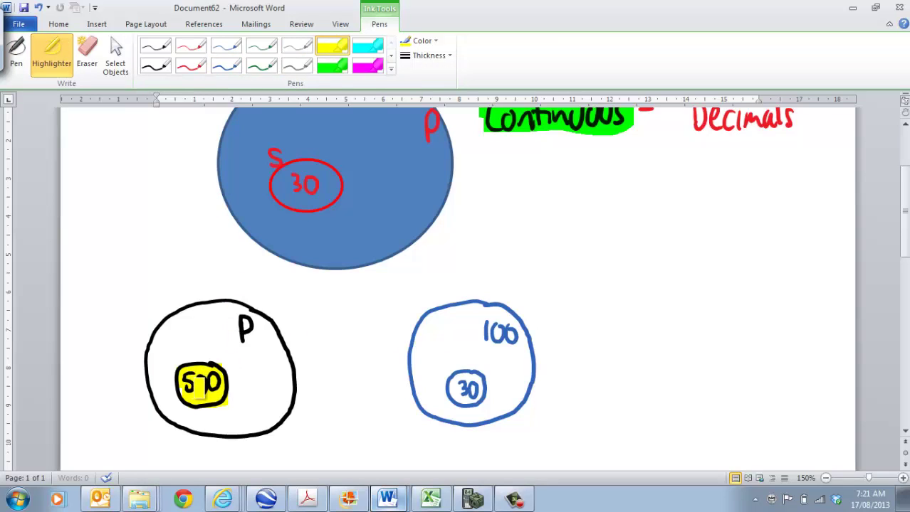
drag(462, 400, 462, 388)
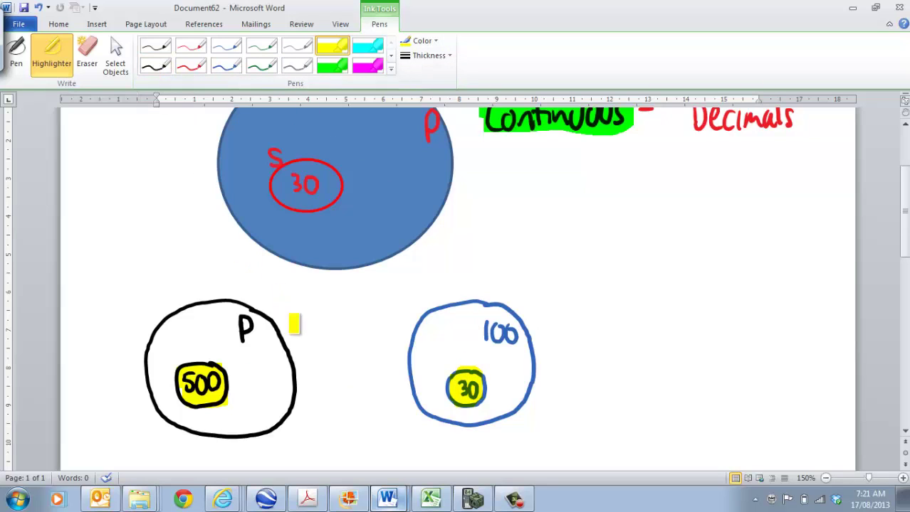
click(155, 67)
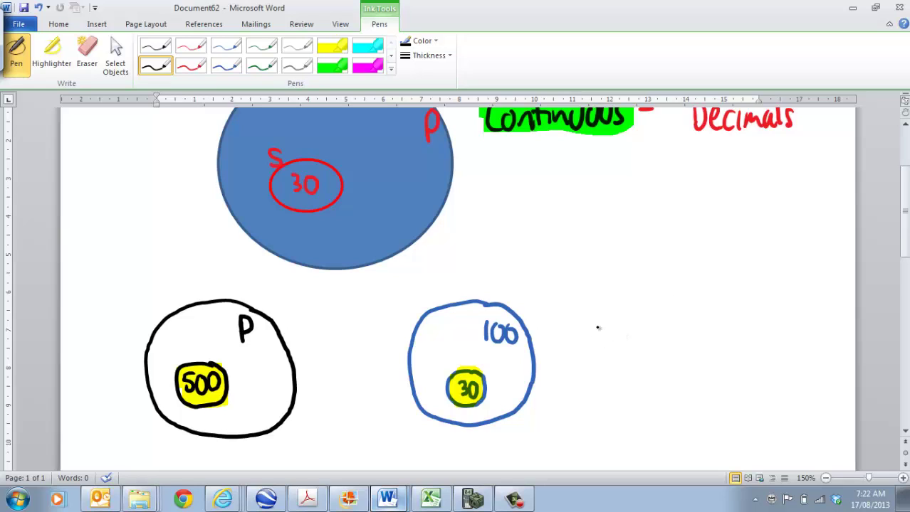
- Ink the proportion P/500 = 100/30 below the circles
scroll(598, 328, down, 2)
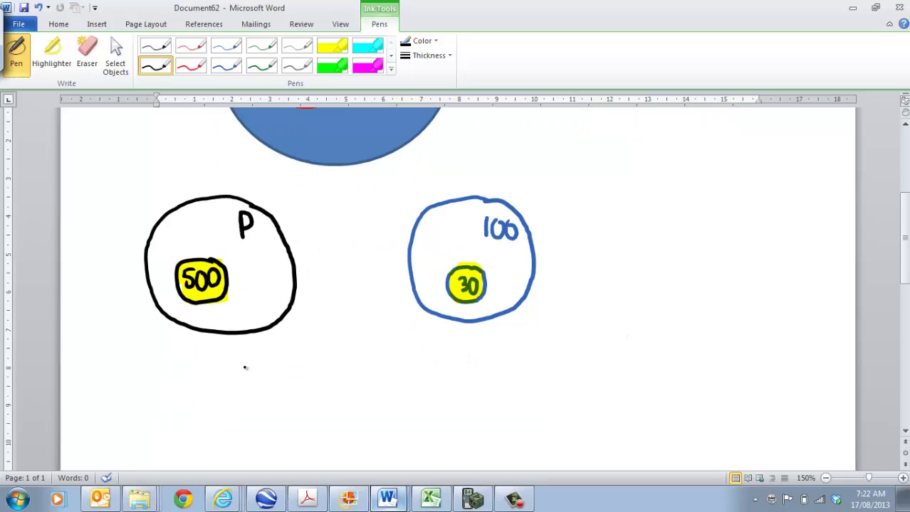
mouse_move(245, 355)
mouse_down()
mouse_move(245, 378)
mouse_move(246, 367)
mouse_move(232, 387)
mouse_move(283, 388)
mouse_move(237, 414)
mouse_up()
mouse_move(237, 397)
mouse_down()
mouse_move(281, 403)
mouse_move(321, 382)
mouse_up()
drag(305, 389, 326, 389)
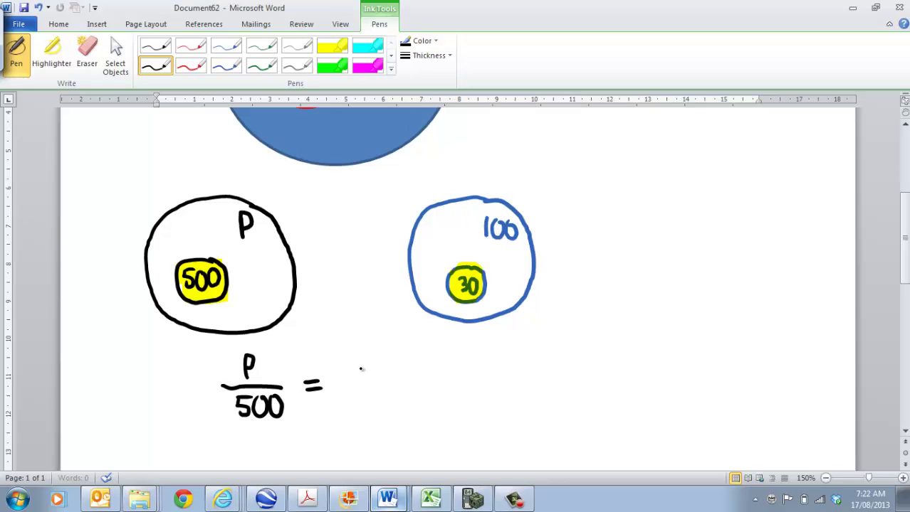
mouse_move(360, 359)
mouse_down()
mouse_move(360, 382)
mouse_move(373, 360)
mouse_up()
mouse_move(388, 358)
mouse_down()
mouse_move(382, 364)
mouse_move(388, 358)
mouse_up()
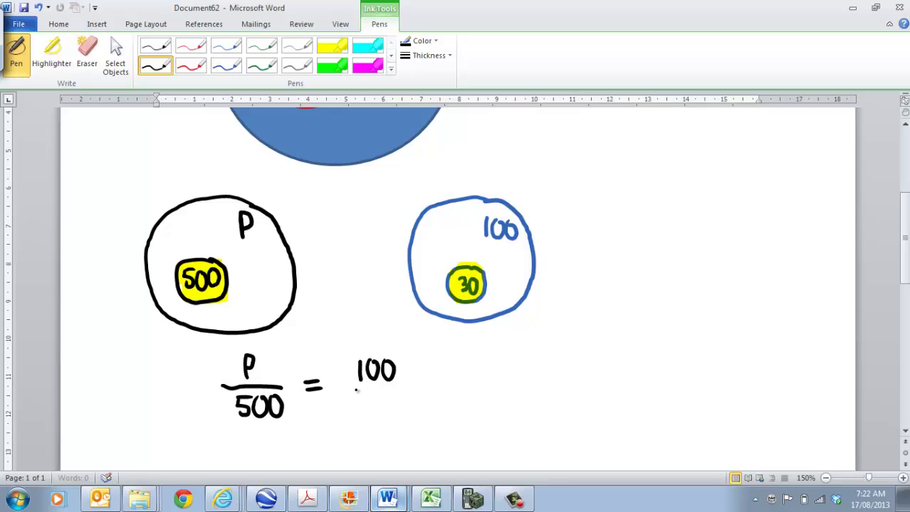
mouse_move(353, 389)
mouse_down()
mouse_move(395, 388)
mouse_move(366, 413)
mouse_move(386, 396)
mouse_up()
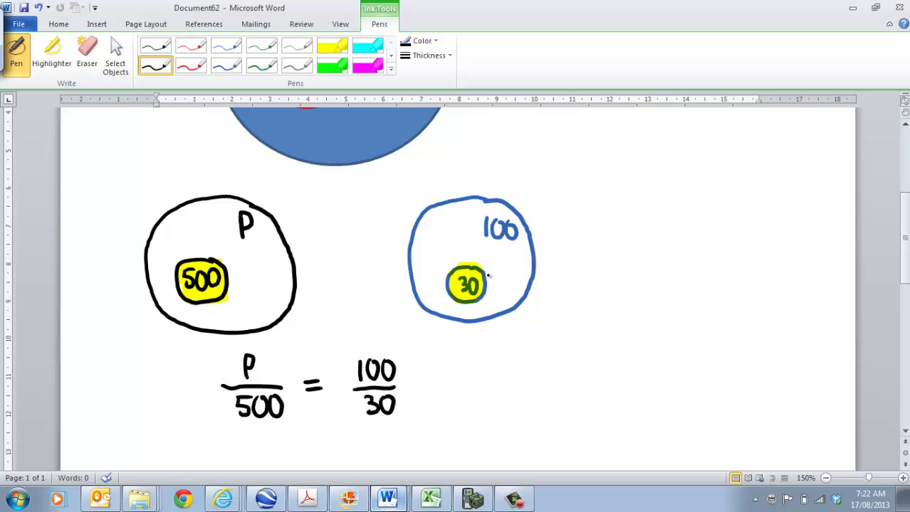
- Rearrange it to P = 500×100/30, cancel the zeros, and write = 5000/3
scroll(488, 277, down, 1)
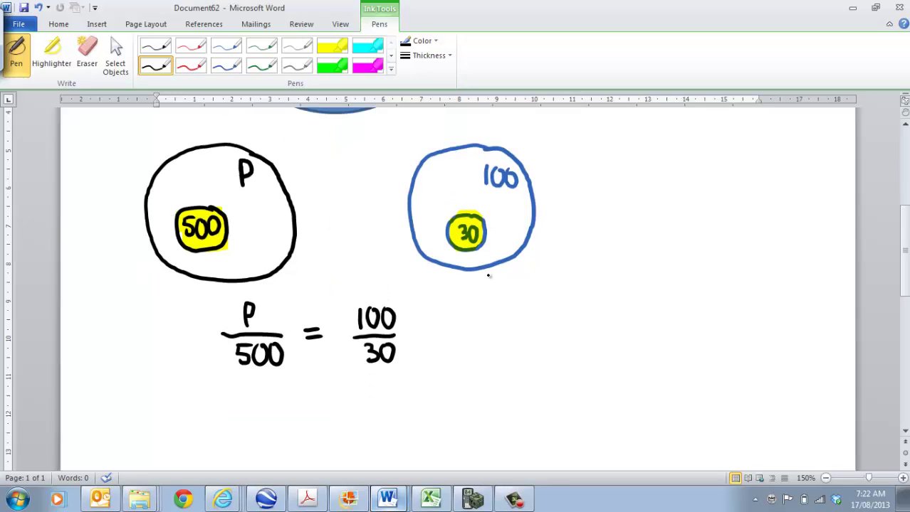
mouse_move(244, 383)
mouse_down()
mouse_move(245, 411)
mouse_move(244, 398)
mouse_move(348, 404)
mouse_move(364, 382)
mouse_up()
mouse_move(368, 385)
mouse_down()
mouse_move(368, 405)
mouse_move(407, 405)
mouse_move(395, 406)
mouse_up()
mouse_move(412, 383)
mouse_down()
mouse_move(411, 402)
mouse_move(434, 382)
mouse_up()
drag(349, 411, 440, 400)
drag(389, 413, 390, 428)
drag(447, 370, 400, 436)
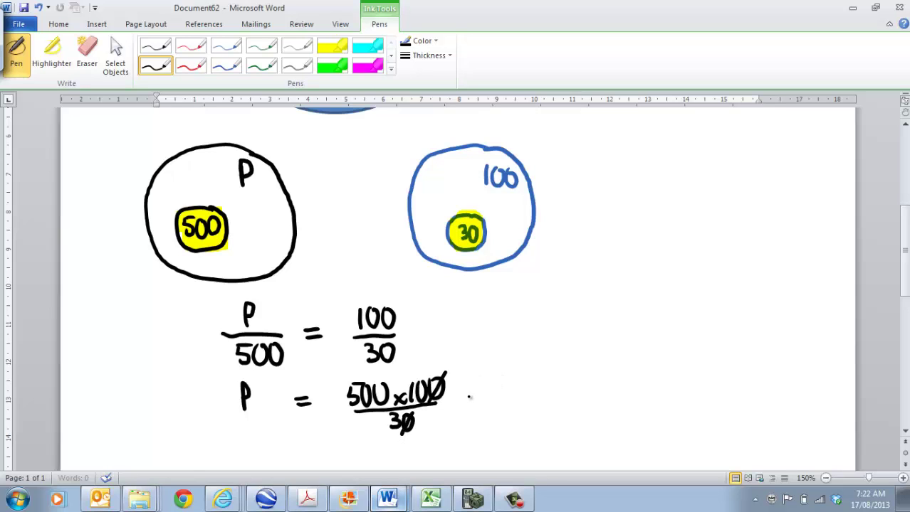
mouse_move(466, 396)
mouse_down()
mouse_move(504, 400)
mouse_move(520, 378)
mouse_move(547, 378)
mouse_up()
mouse_move(503, 408)
mouse_down()
mouse_move(554, 406)
mouse_move(526, 429)
mouse_up()
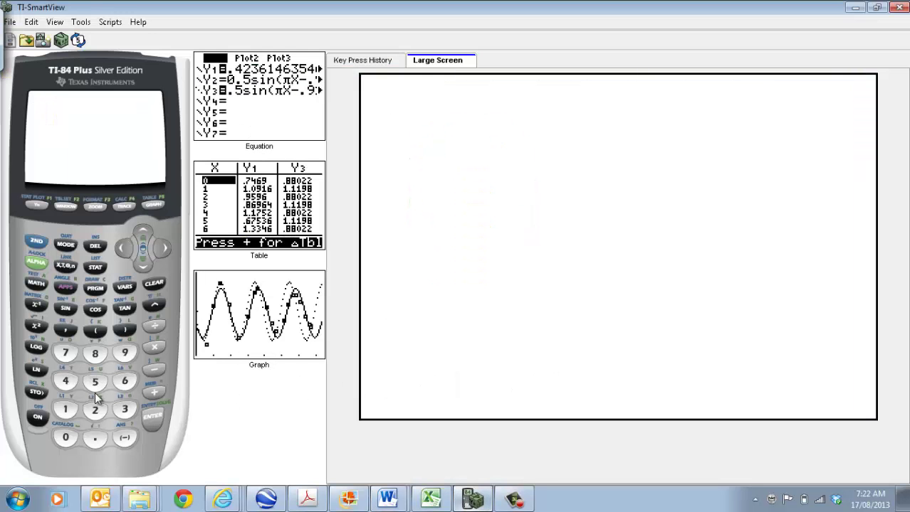
- Evaluate 5000 ÷ 3 on the TI-SmartView calculator, giving 1666.666667
click(95, 382)
click(65, 438)
click(65, 438)
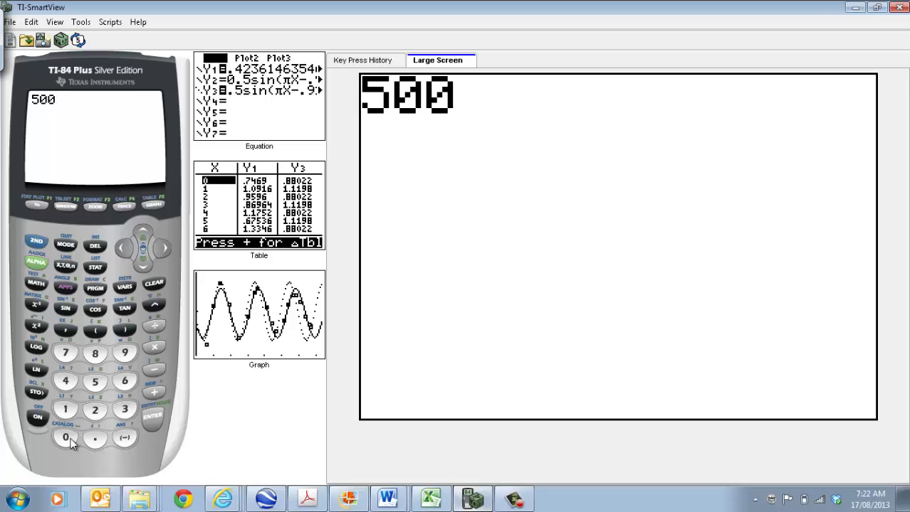
click(65, 438)
click(155, 326)
click(125, 410)
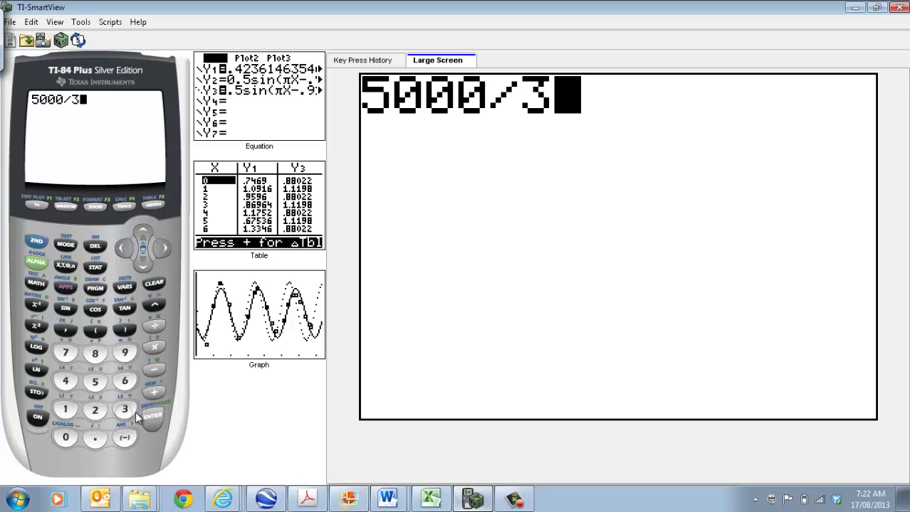
click(154, 420)
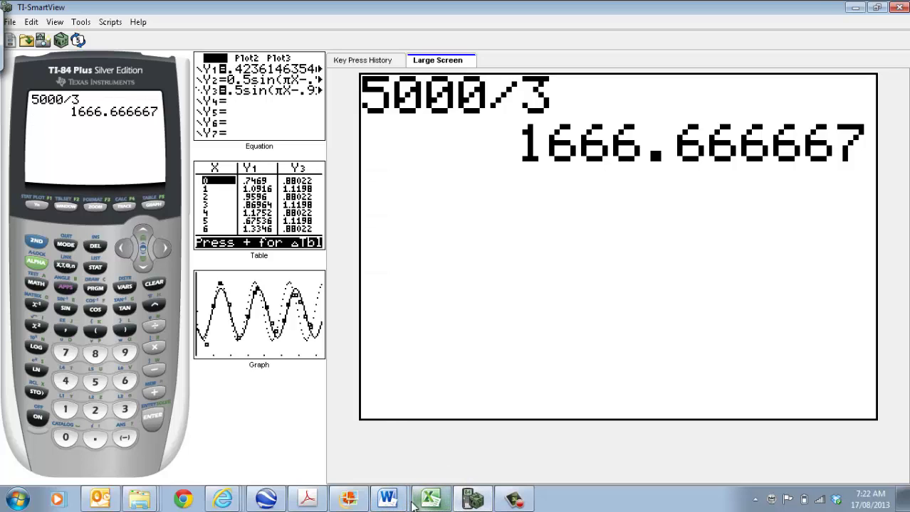
- Back in Document62, ink '= 1667' with the black pen after 5000/3 and underline it
mouse_move(390, 500)
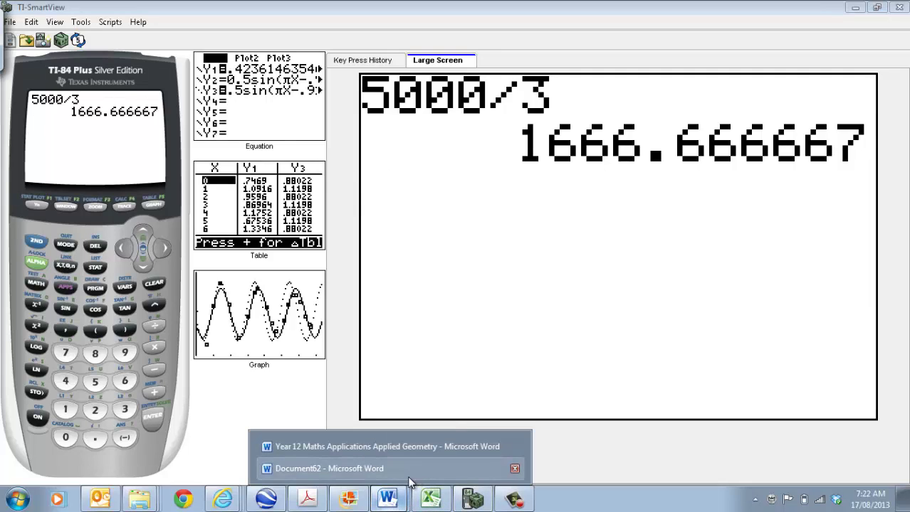
click(412, 473)
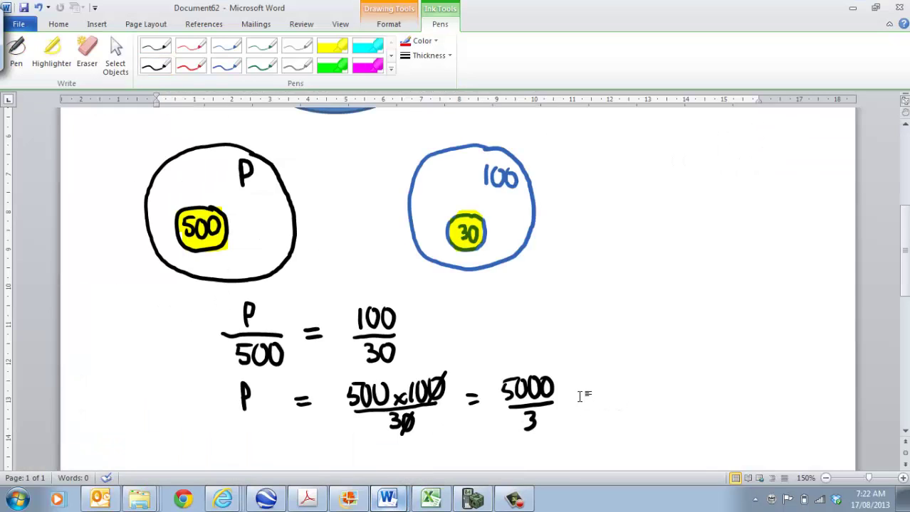
click(154, 69)
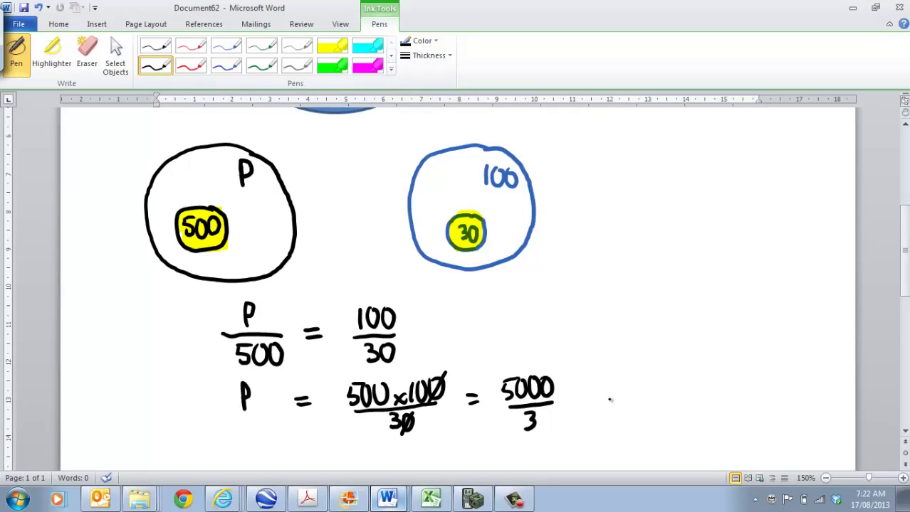
mouse_move(581, 400)
mouse_down()
mouse_move(599, 400)
mouse_move(600, 409)
mouse_up()
mouse_move(627, 380)
mouse_down()
mouse_move(644, 407)
mouse_move(649, 391)
mouse_move(672, 407)
mouse_up()
drag(617, 416, 684, 415)
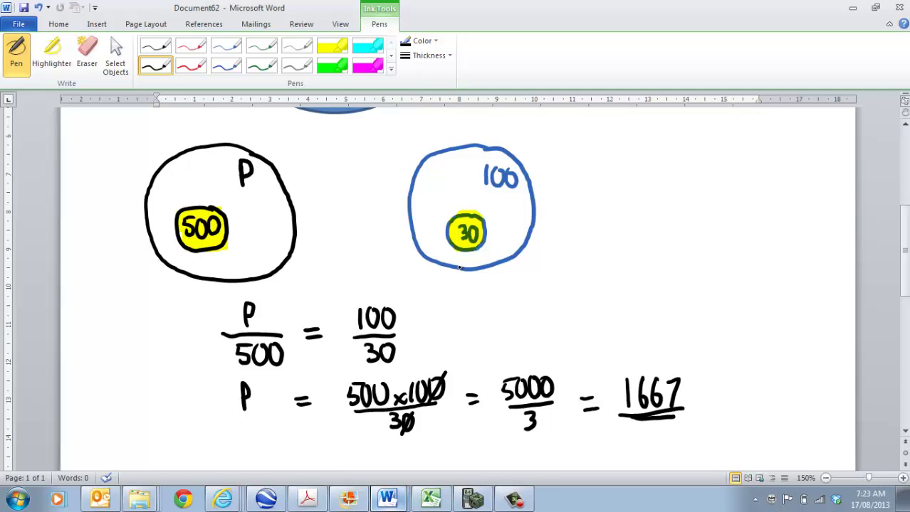
- Handwrite 'How big does sample need to be?' below the working
scroll(459, 268, down, 4)
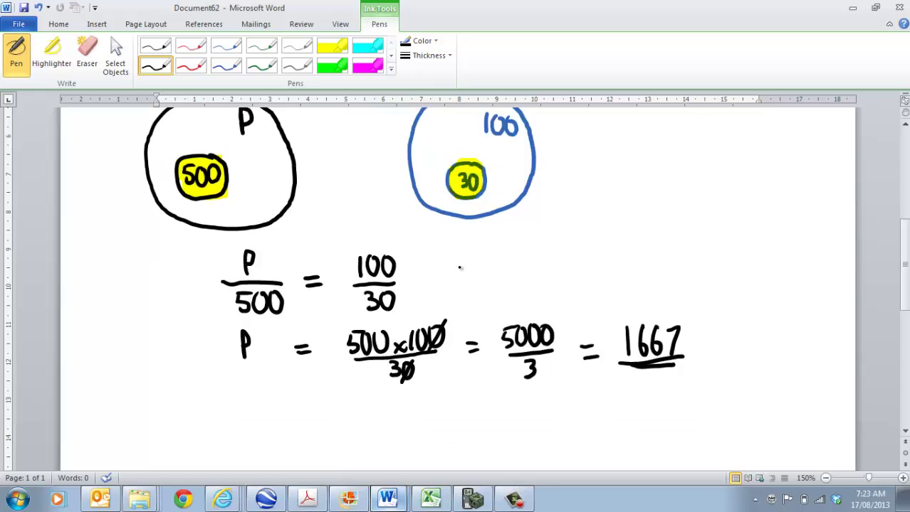
drag(121, 293, 122, 318)
mouse_move(133, 286)
mouse_down()
mouse_move(135, 311)
mouse_move(137, 305)
mouse_up()
mouse_move(150, 297)
mouse_down()
mouse_move(142, 306)
mouse_move(151, 296)
mouse_up()
mouse_move(155, 298)
mouse_down()
mouse_move(167, 313)
mouse_move(179, 295)
mouse_move(204, 314)
mouse_move(213, 304)
mouse_up()
mouse_move(218, 302)
mouse_down()
mouse_move(218, 315)
mouse_move(234, 320)
mouse_move(228, 333)
mouse_up()
click(219, 294)
drag(277, 298, 267, 307)
mouse_move(276, 279)
mouse_down()
mouse_move(284, 309)
mouse_move(284, 293)
mouse_move(312, 292)
mouse_move(304, 312)
mouse_up()
drag(313, 291, 306, 310)
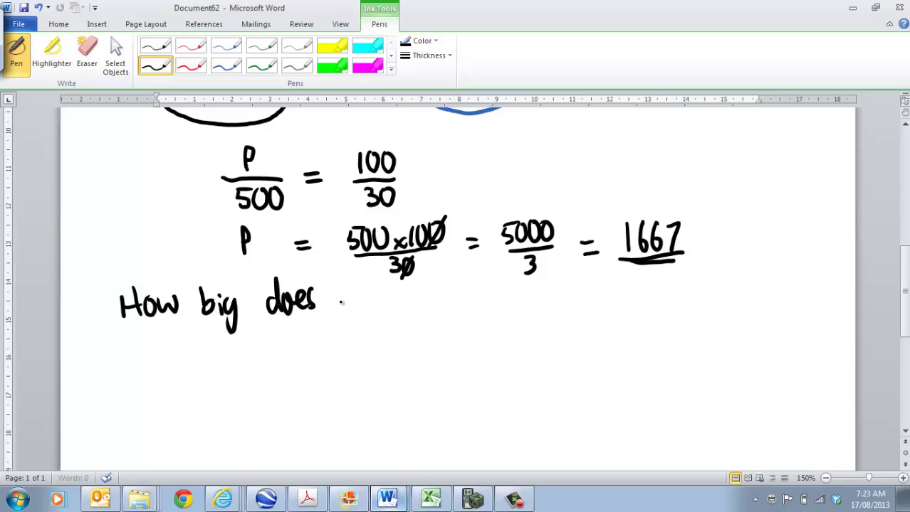
mouse_move(339, 295)
mouse_down()
mouse_move(329, 313)
mouse_move(351, 313)
mouse_up()
drag(353, 303, 364, 324)
drag(380, 286, 378, 313)
drag(385, 306, 445, 309)
mouse_move(453, 272)
mouse_down()
mouse_move(454, 303)
mouse_move(494, 292)
mouse_up()
mouse_move(500, 293)
mouse_down()
mouse_move(525, 290)
mouse_move(524, 308)
mouse_up()
mouse_move(527, 301)
mouse_down()
mouse_move(534, 308)
mouse_move(571, 298)
mouse_up()
click(574, 304)
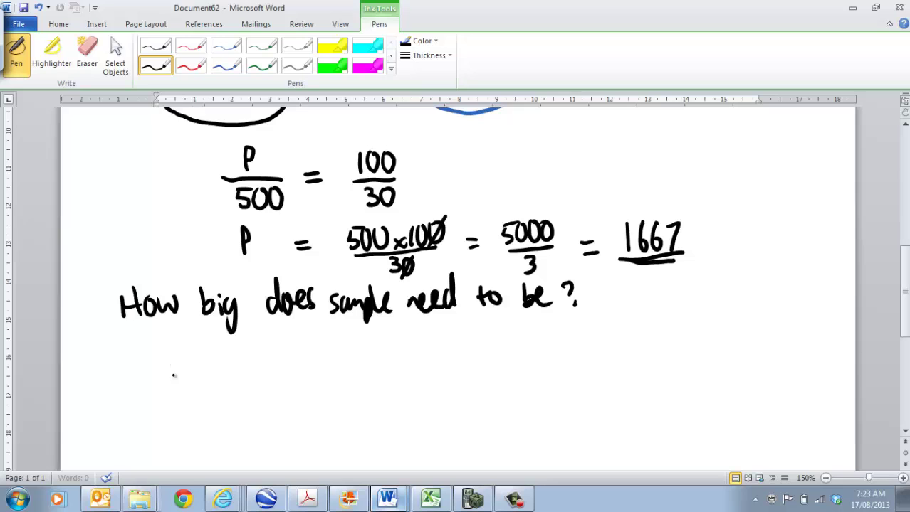
- Ink 'P = n' beneath the question
drag(178, 363, 179, 384)
mouse_move(178, 350)
mouse_down()
mouse_move(179, 365)
mouse_move(221, 371)
mouse_up()
mouse_move(204, 379)
mouse_down()
mouse_move(246, 364)
mouse_move(264, 380)
mouse_up()
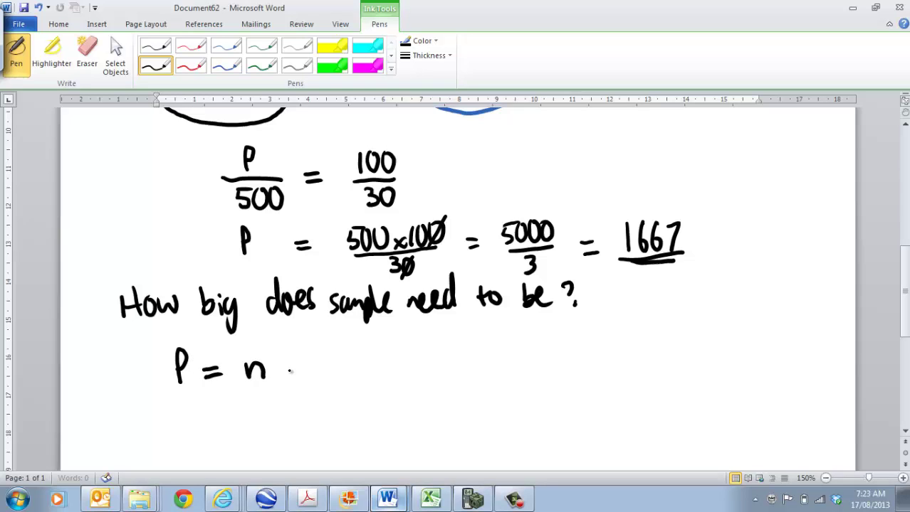
- Ink 'S = √n' beside P = n and the example value 100 below it
mouse_move(378, 351)
mouse_down()
mouse_move(369, 373)
mouse_move(453, 372)
mouse_move(478, 340)
mouse_move(453, 370)
mouse_move(484, 370)
mouse_up()
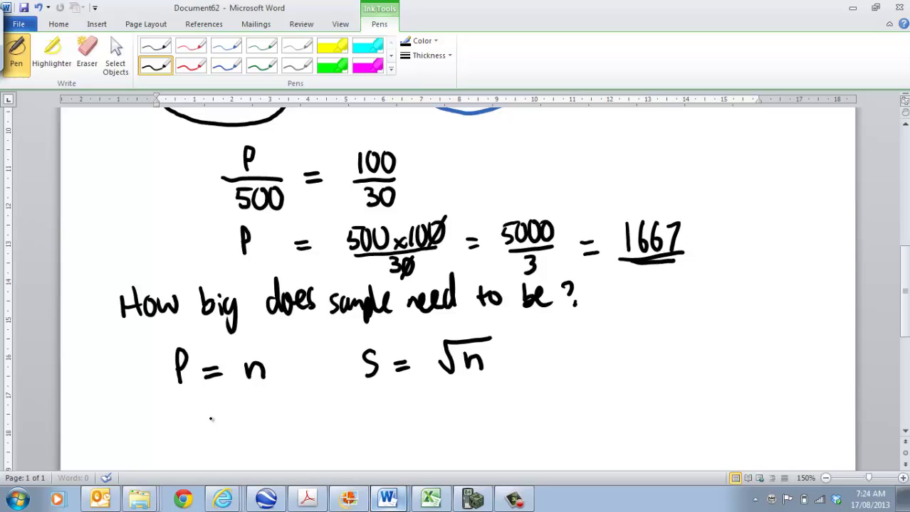
mouse_move(210, 415)
mouse_down()
mouse_move(210, 435)
mouse_move(218, 419)
mouse_up()
drag(235, 416, 231, 419)
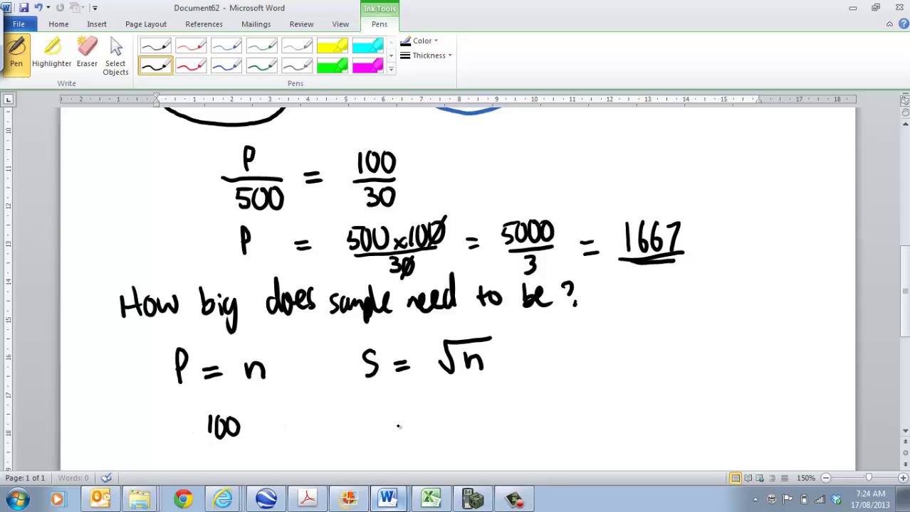
- Write 'S = √100 = 10 people.' next to the 100 example
mouse_move(386, 417)
mouse_down()
mouse_move(370, 433)
mouse_move(417, 423)
mouse_up()
mouse_move(399, 432)
mouse_down()
mouse_move(478, 406)
mouse_move(459, 432)
mouse_up()
drag(474, 417, 472, 432)
drag(487, 411, 568, 430)
mouse_move(576, 407)
mouse_down()
mouse_move(579, 427)
mouse_move(626, 417)
mouse_move(626, 425)
mouse_up()
drag(638, 413, 645, 424)
drag(649, 390, 669, 423)
click(677, 418)
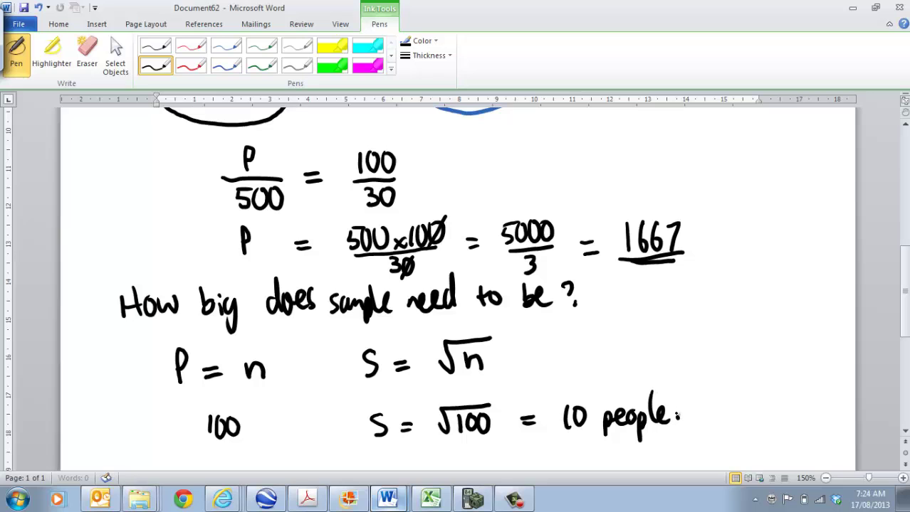
scroll(676, 413, down, 3)
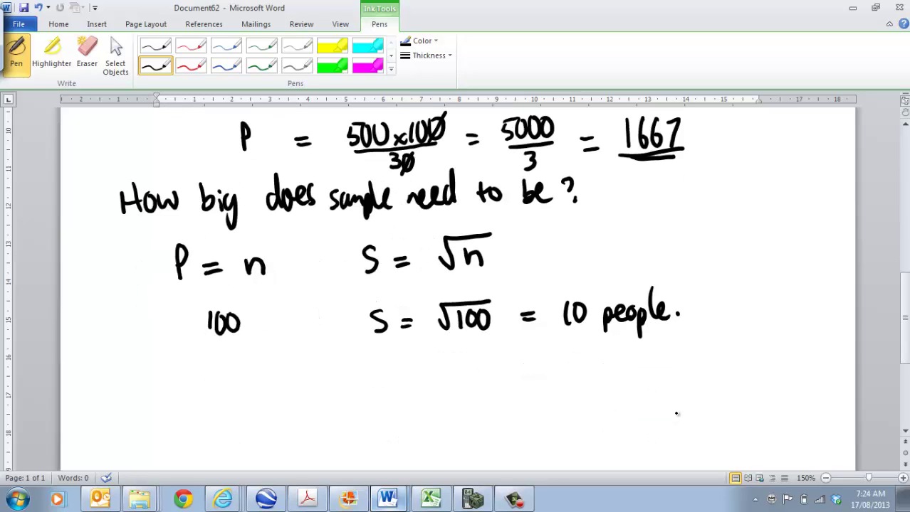